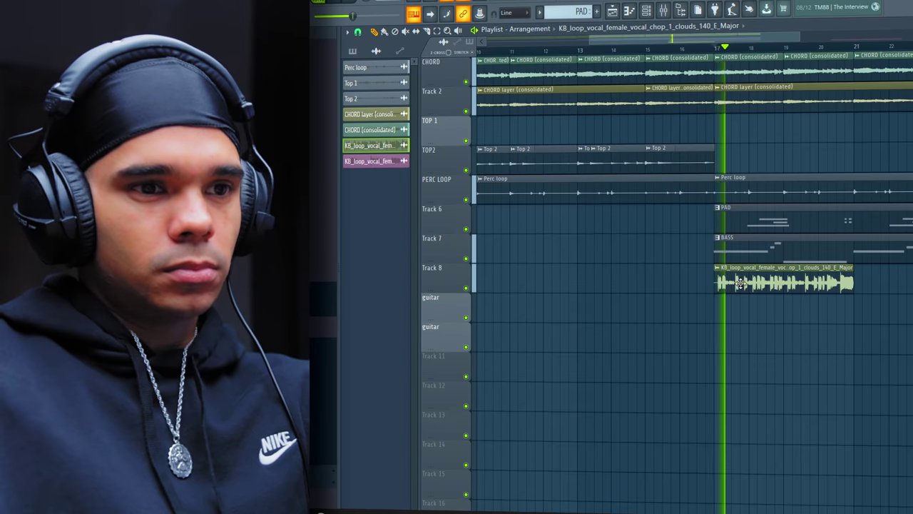
Open the sample settings of the female vocal chop clip on Track 8 and review them before closing.
scroll(768, 281, up, 2)
double_click(768, 281)
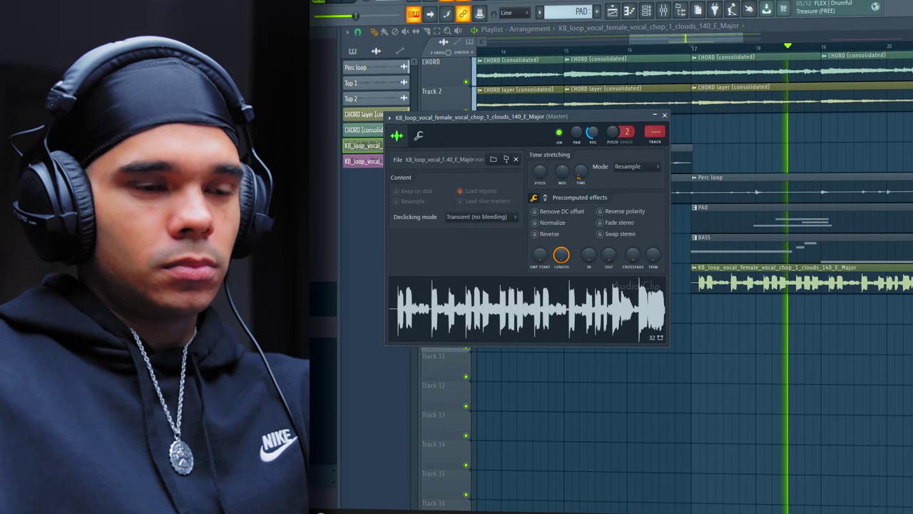
scroll(811, 321, down, 3)
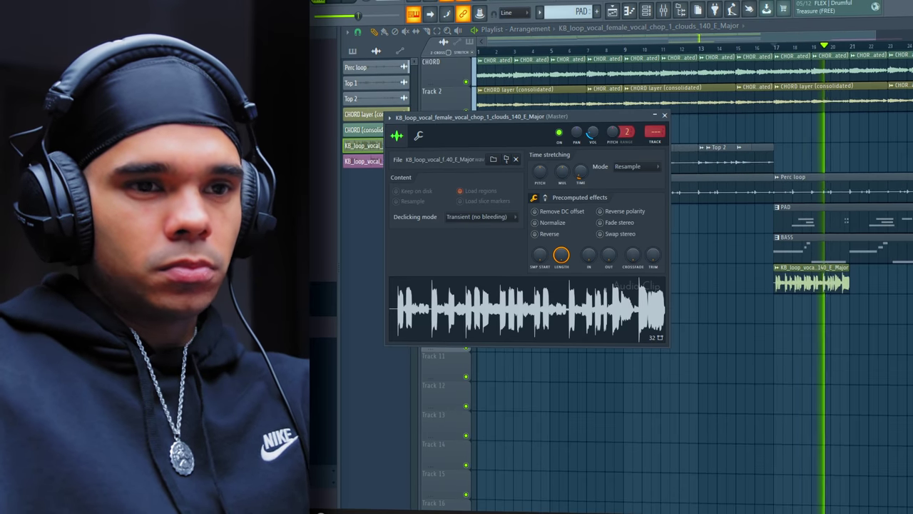
key(Escape)
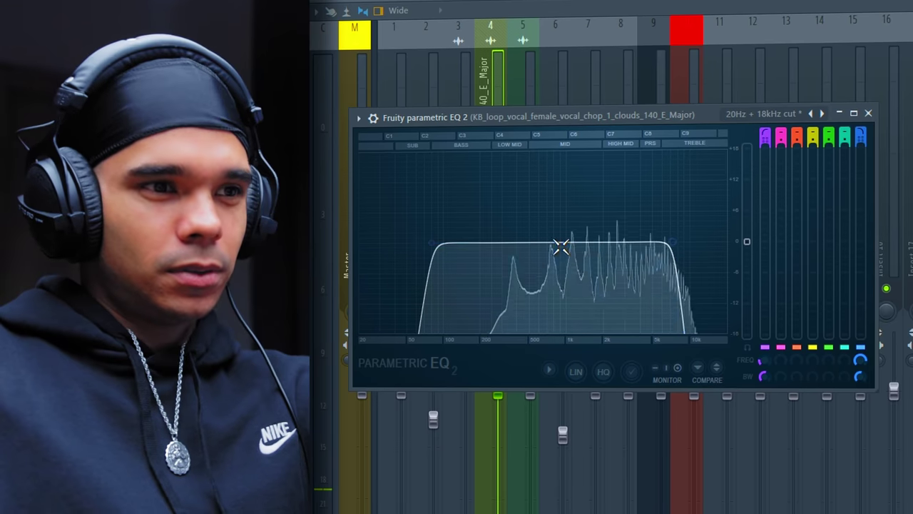
Narrow the vocal chop's Parametric EQ 2 curve by moving its low cut up and its high cut down.
drag(462, 241, 560, 242)
drag(663, 242, 642, 247)
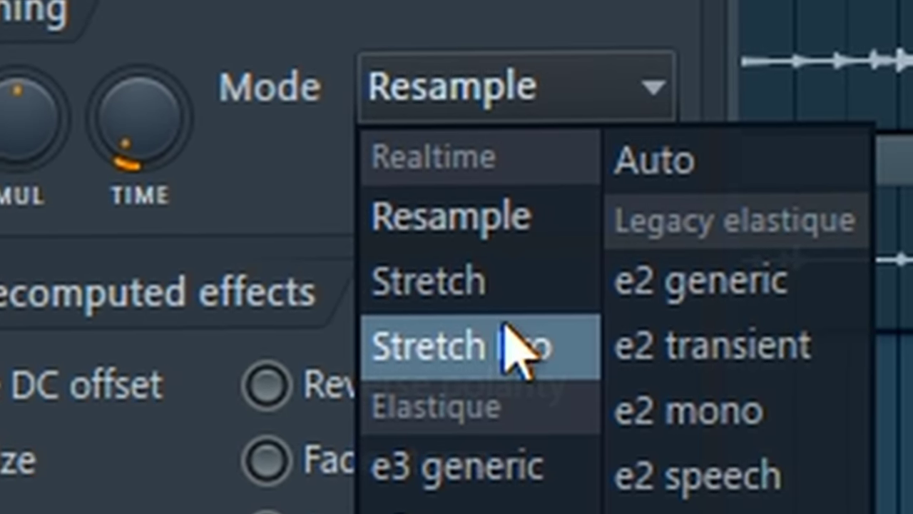
Set the vocal chop's time-stretching mode to Stretch Pro and adjust its formant.
click(506, 324)
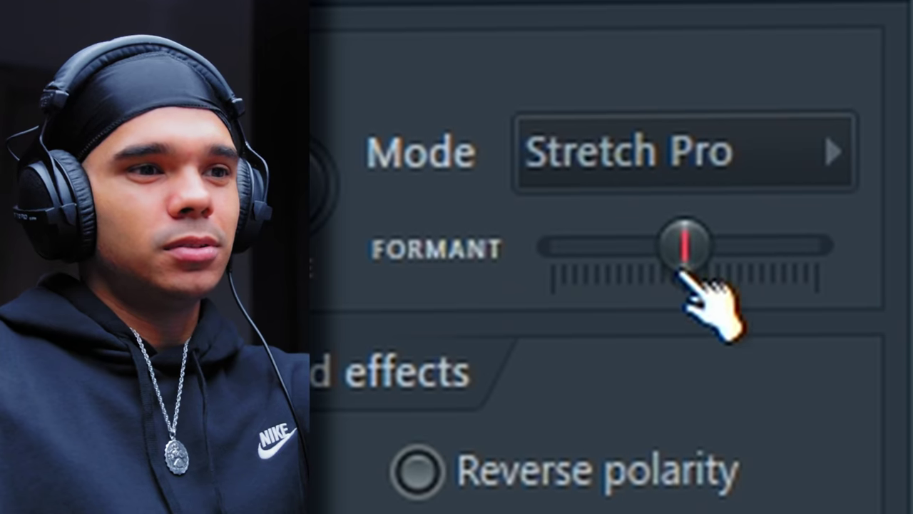
drag(751, 244, 739, 245)
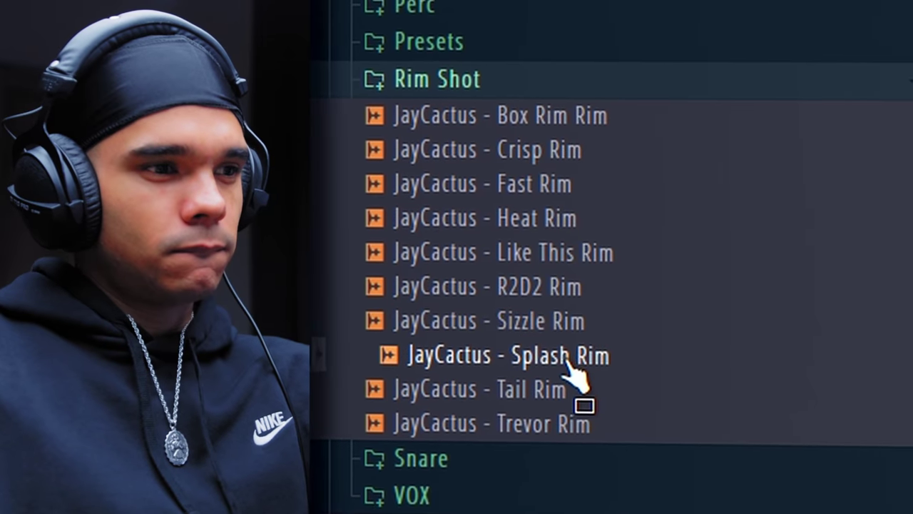
Load the JayCactus - Sizzle Rim sample from the Rim Shot folder into a new channel.
right_click(564, 339)
click(642, 342)
Open the Sizzle Rim channel in the piano roll, select the range from bar 5 onward and play it back.
right_click(558, 167)
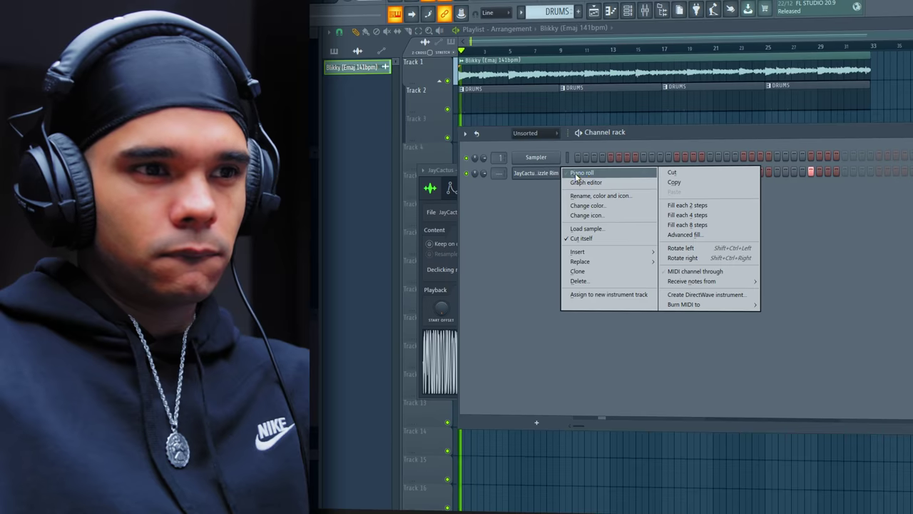
click(610, 177)
scroll(777, 53, down, 2)
drag(737, 50, 892, 176)
key(space)
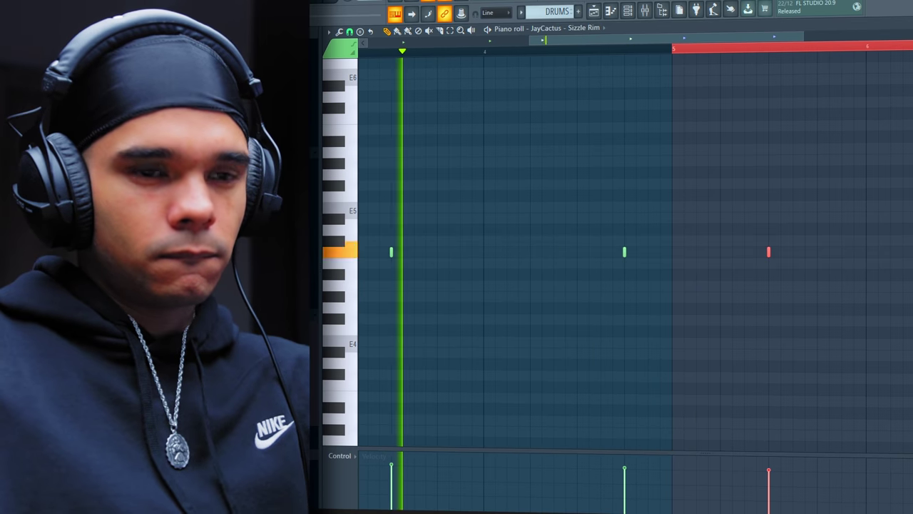
scroll(457, 241, down, 2)
key(space)
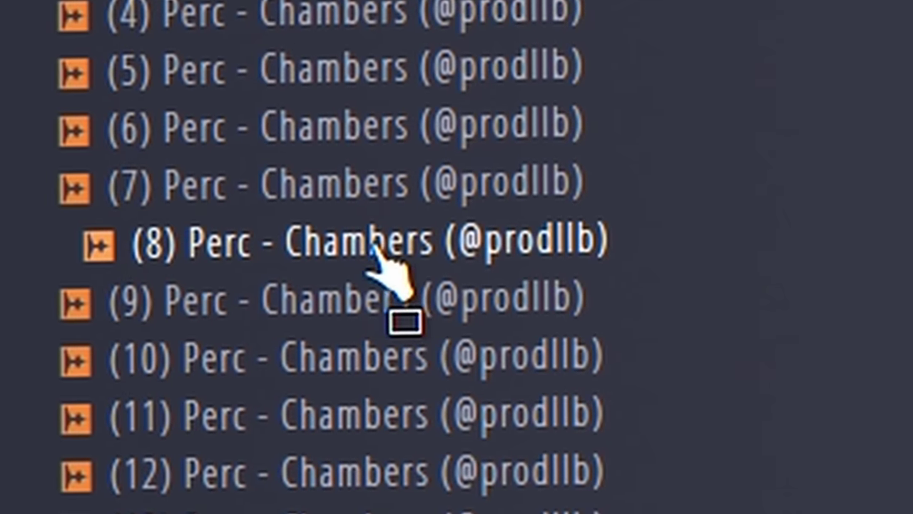
Load (8) Perc - Chambers into a new channel and place two more hits in its step sequence.
drag(371, 240, 373, 261)
right_click(378, 267)
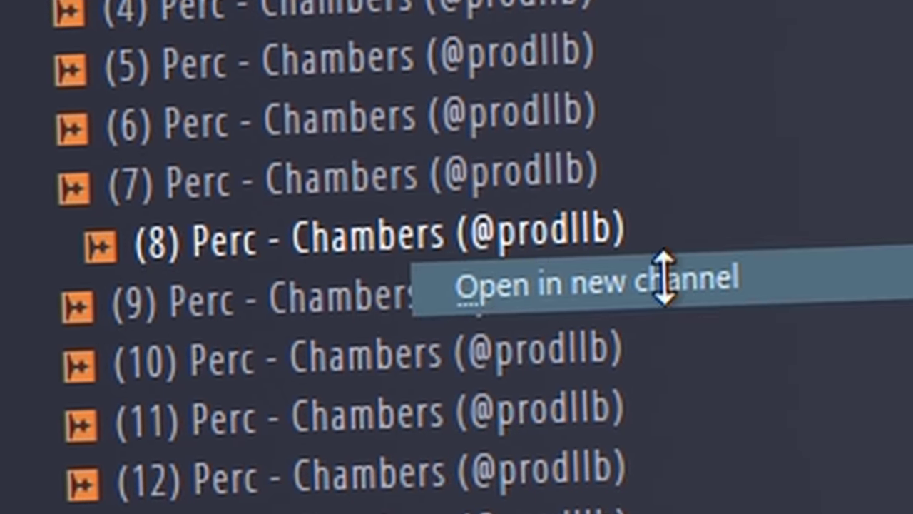
click(534, 281)
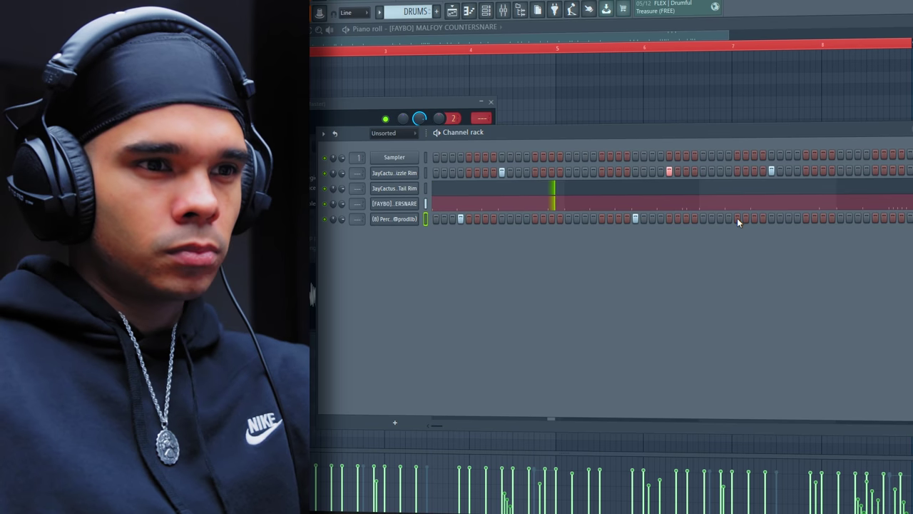
click(728, 219)
click(840, 218)
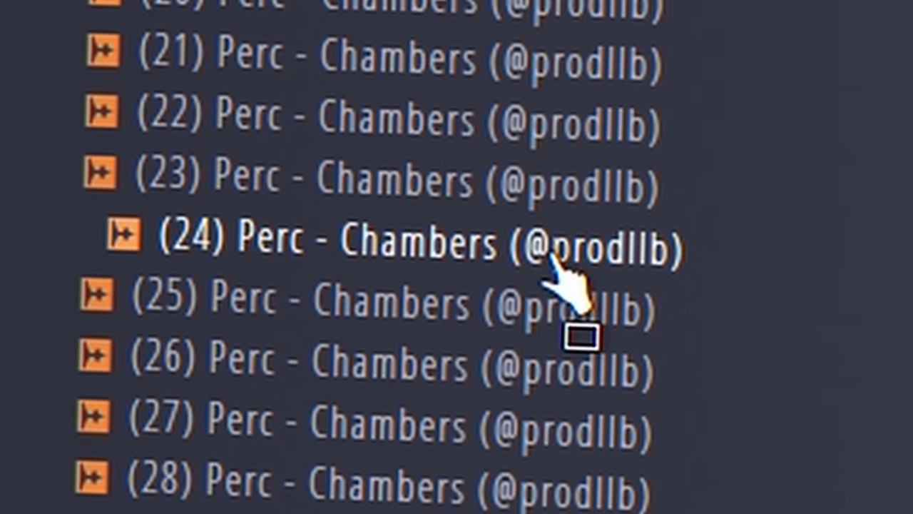
Load the (24) Perc - Chambers sample into a new channel.
right_click(553, 257)
click(639, 329)
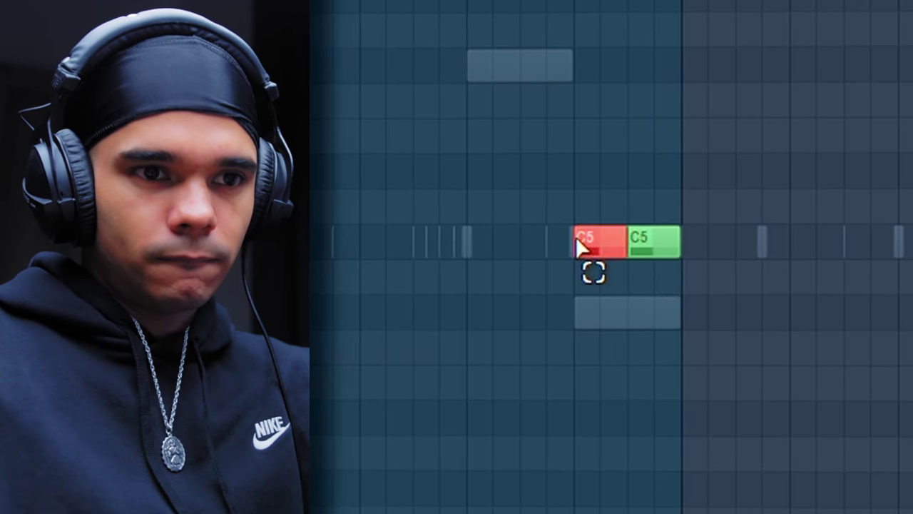
Edit the C5 percussion notes before bar 5, select the three note groups after it, and vary the panning of their notes.
drag(578, 246, 678, 252)
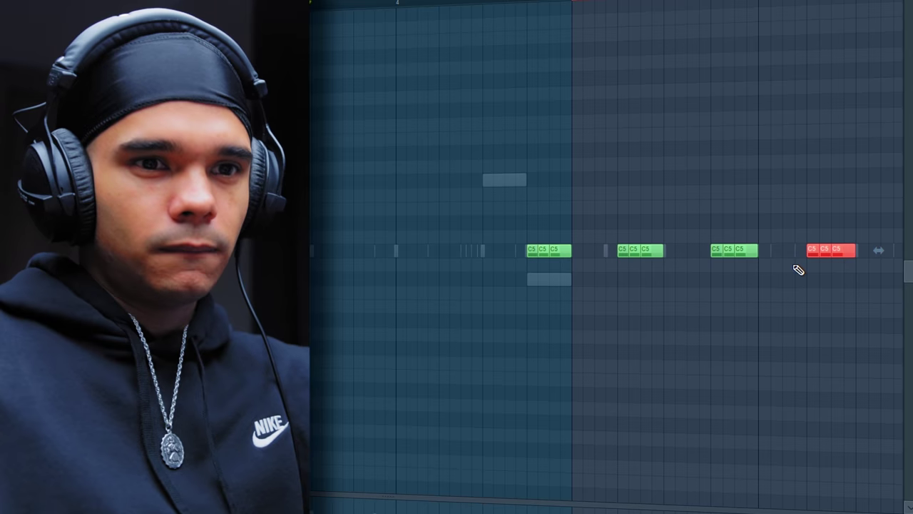
drag(620, 255, 709, 393)
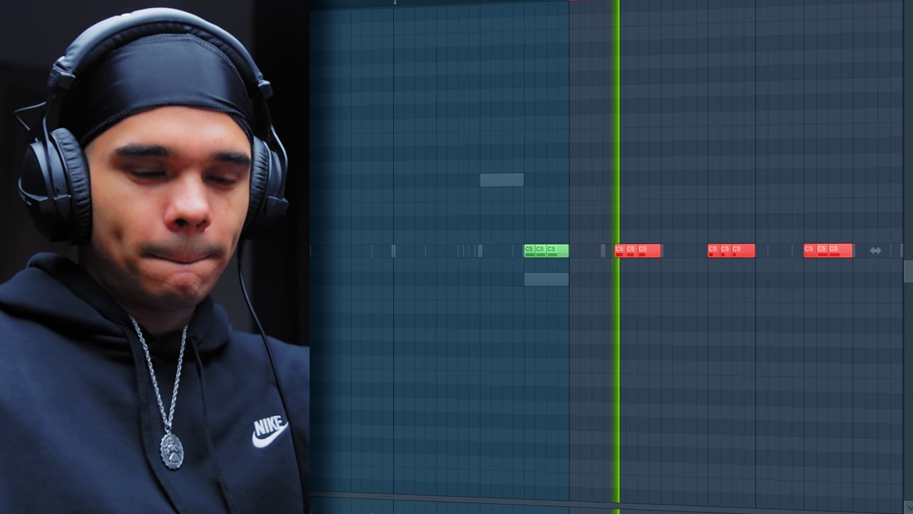
key(space)
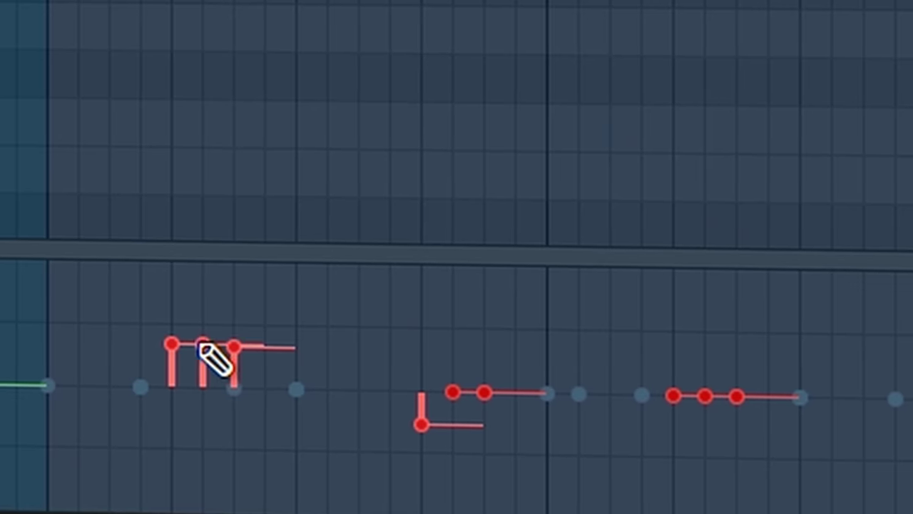
mouse_move(214, 361)
mouse_down()
mouse_move(428, 452)
mouse_move(474, 455)
mouse_up()
mouse_move(571, 373)
mouse_down()
mouse_move(737, 386)
mouse_move(790, 388)
mouse_up()
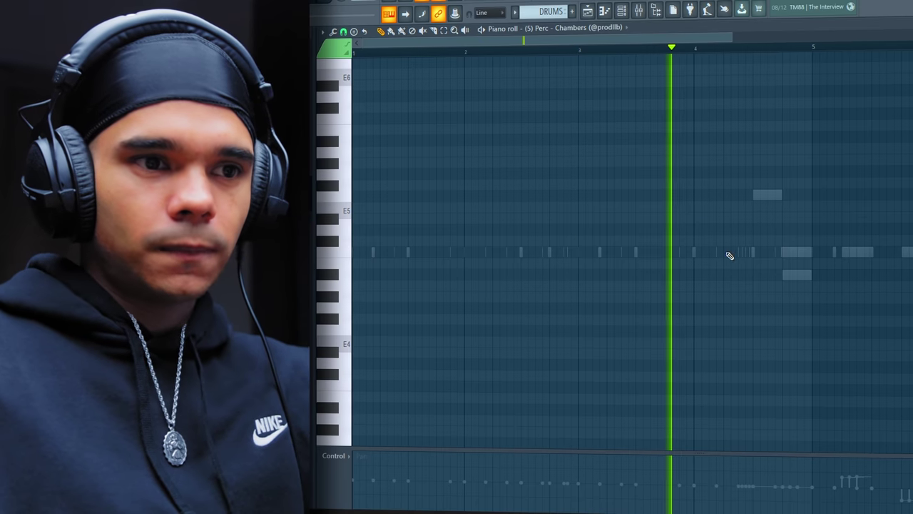
Place a C5 note at the start of bar 4 in the (5) Perc - Chambers piano roll.
click(699, 252)
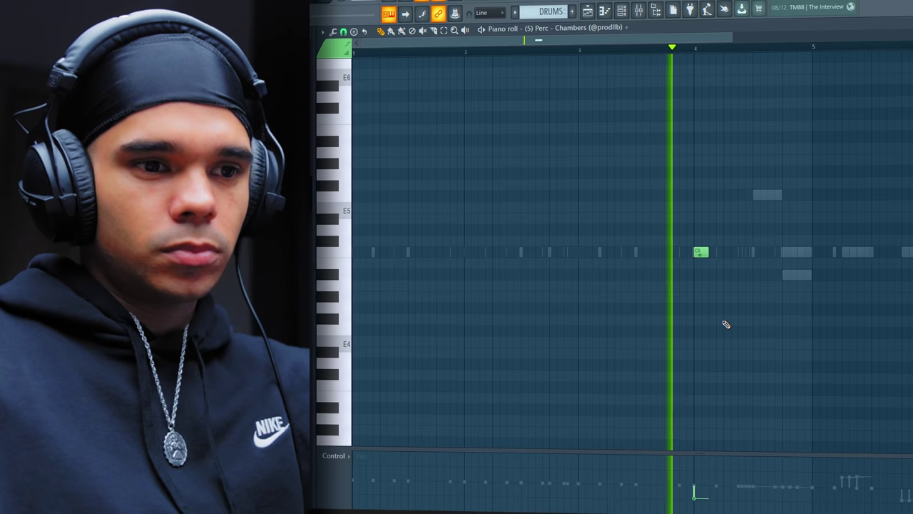
click(341, 462)
Audition the (7) and (4) OH - Chambers samples in the Open Hats - CHAMBERS folder.
click(452, 444)
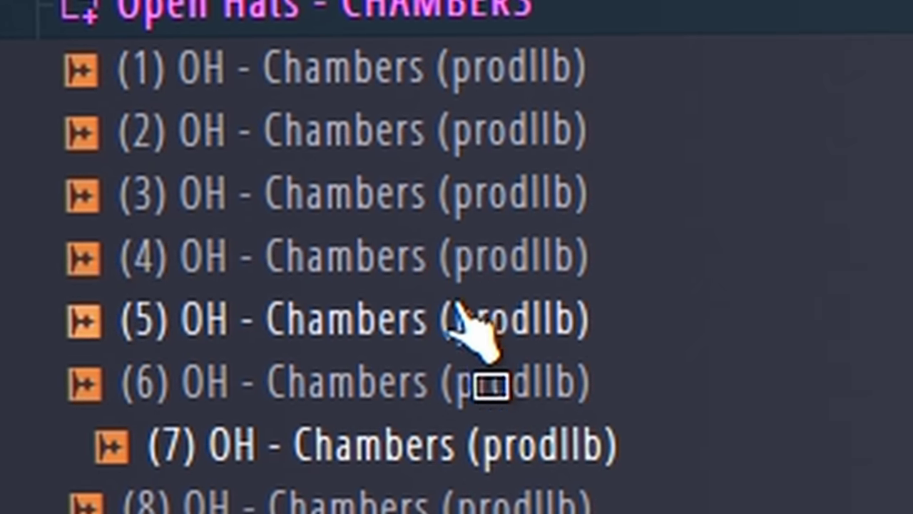
click(459, 298)
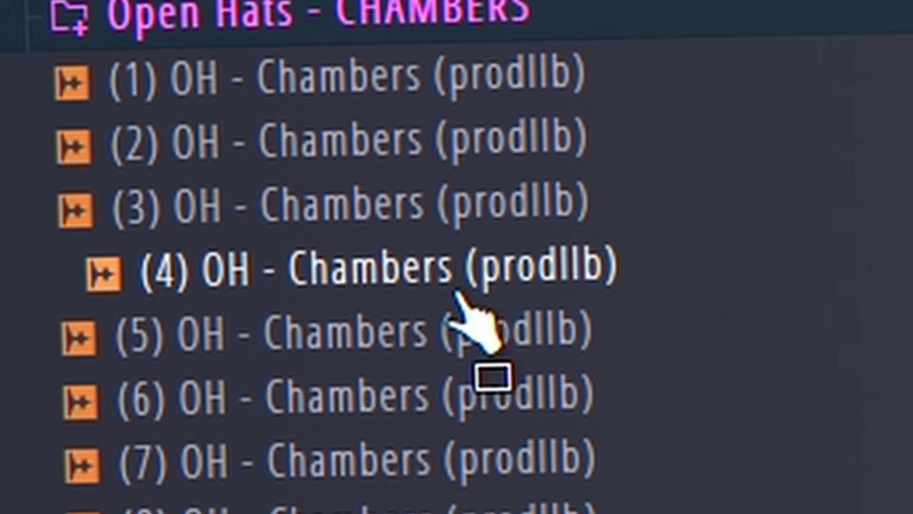